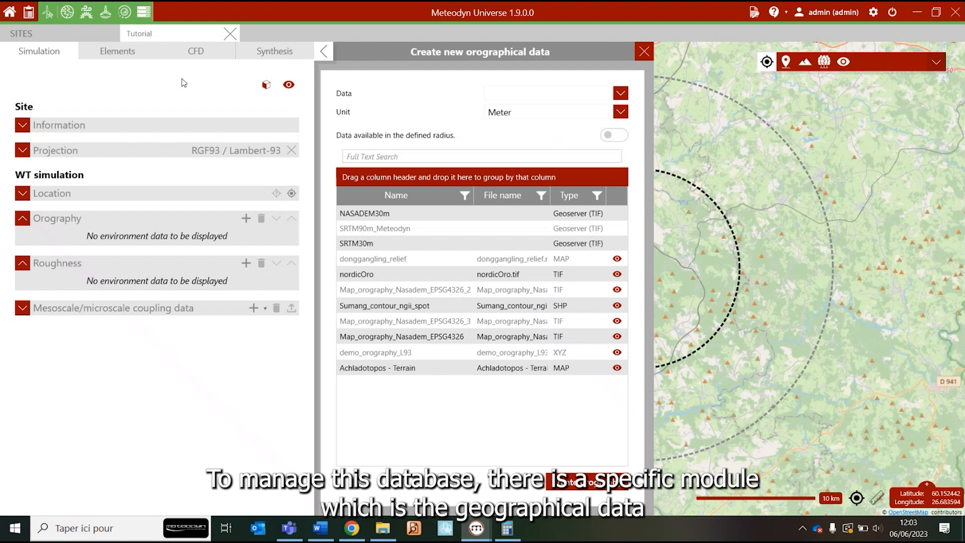
Open the geographical data management module and show the stored datasets' locations at world scale on the map
click(67, 15)
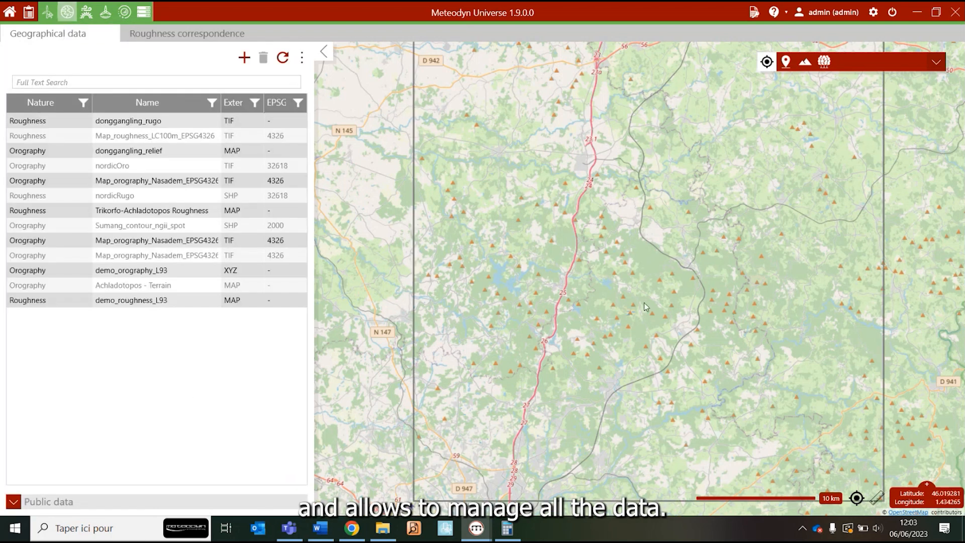
scroll(644, 302, down, 5)
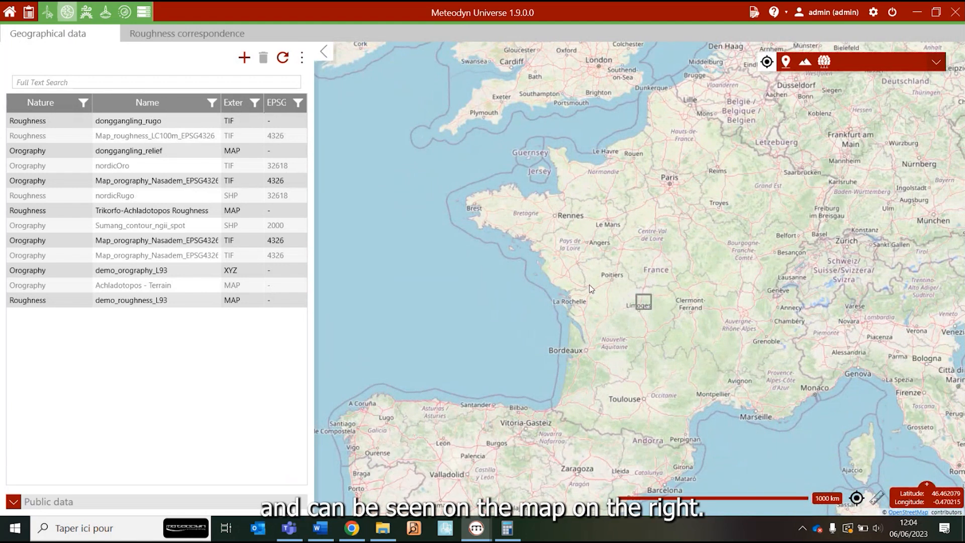
scroll(590, 284, down, 3)
drag(507, 328, 609, 291)
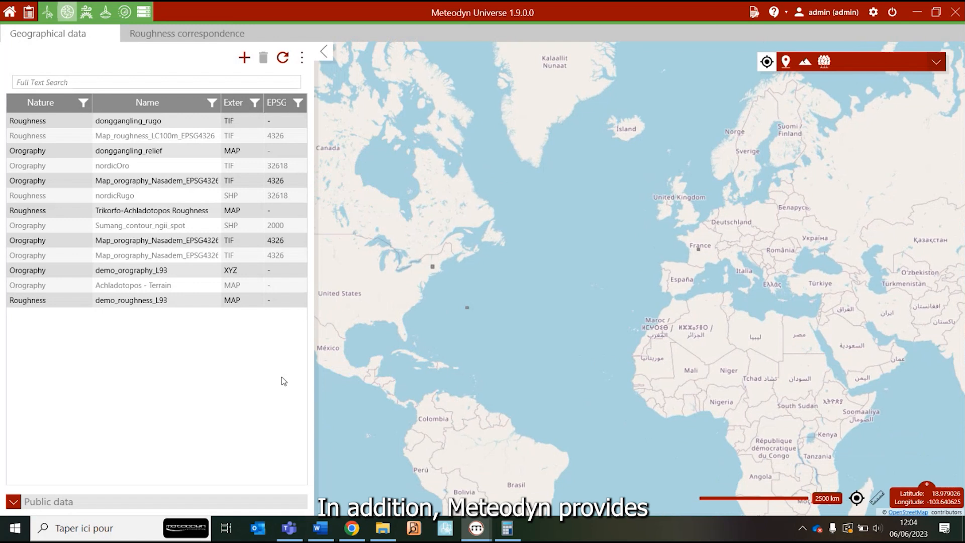
Look through the public data list and focus the map on the location of the nordicOro orography data
click(13, 501)
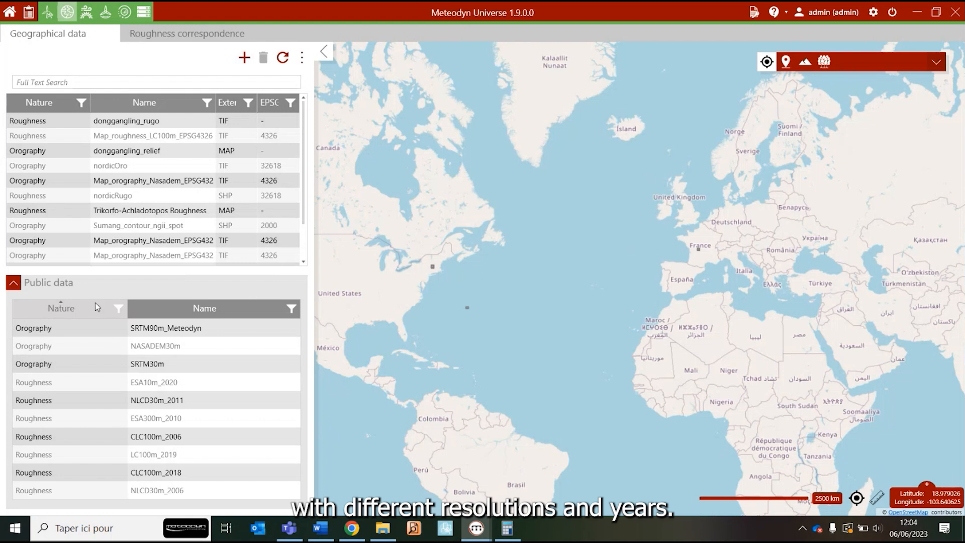
click(78, 283)
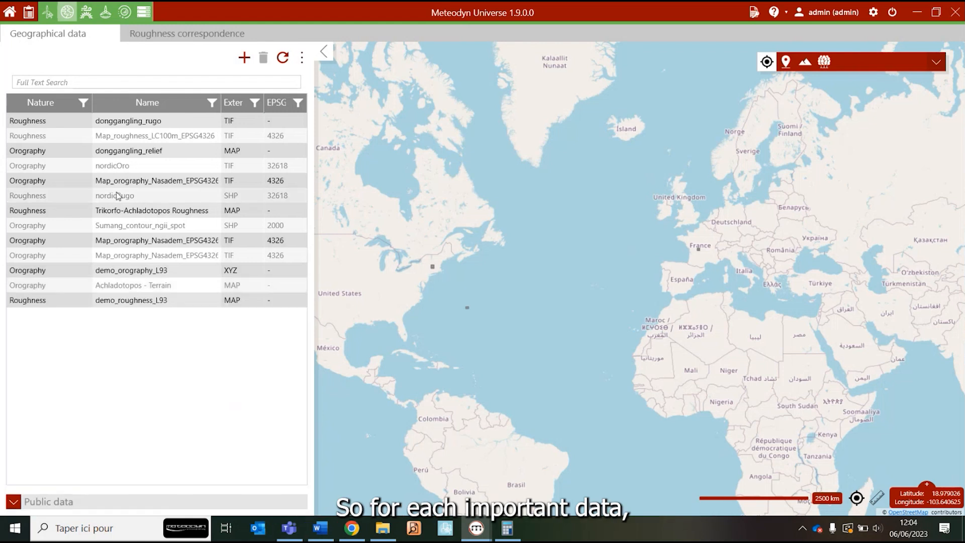
click(137, 170)
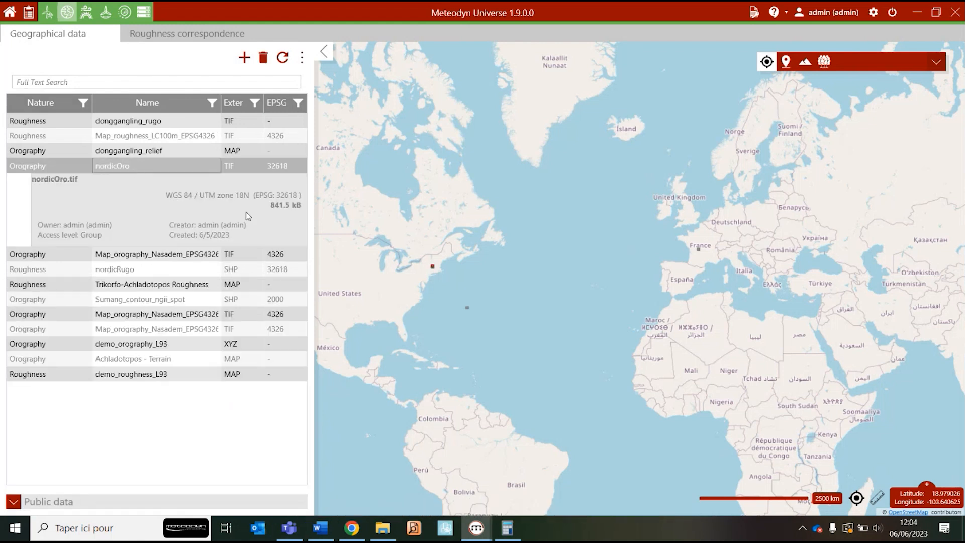
click(306, 59)
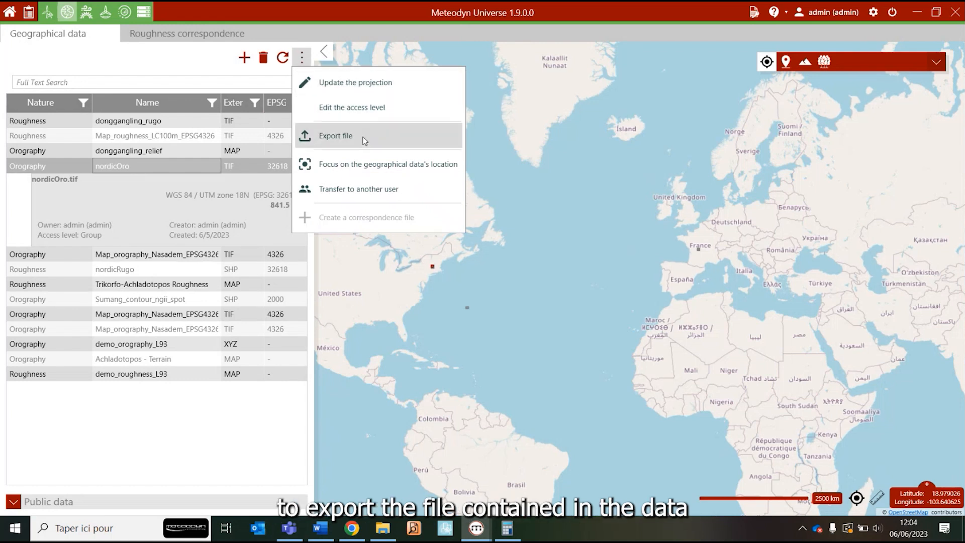
click(379, 163)
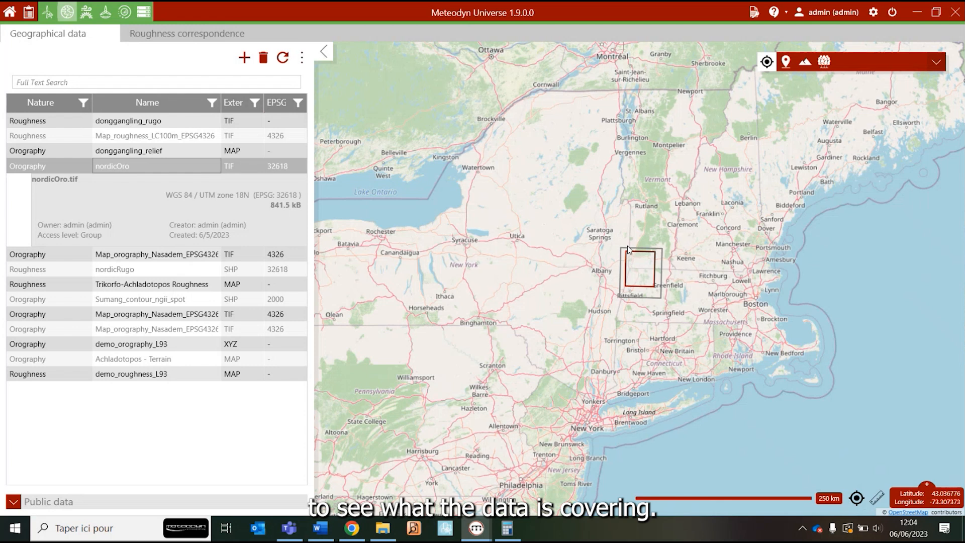
scroll(628, 250, down, 4)
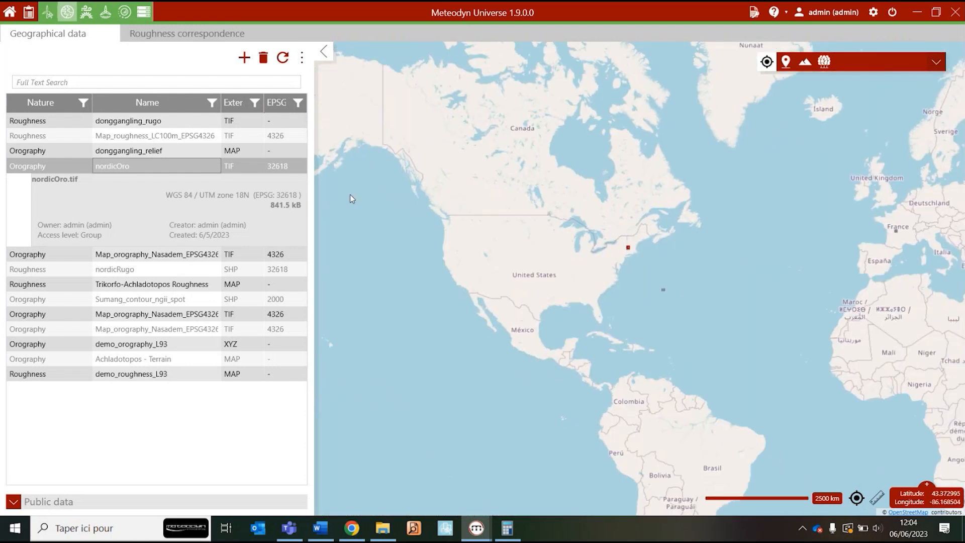
Start a new geographical data entry using the file melancthon_oro_epsg2031.tif from the 2031 oro folder
click(244, 58)
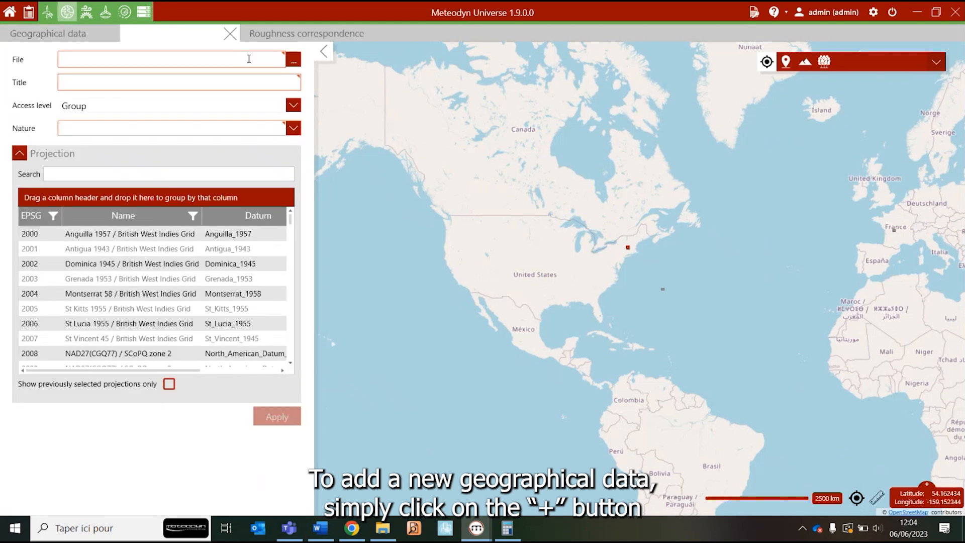
click(290, 61)
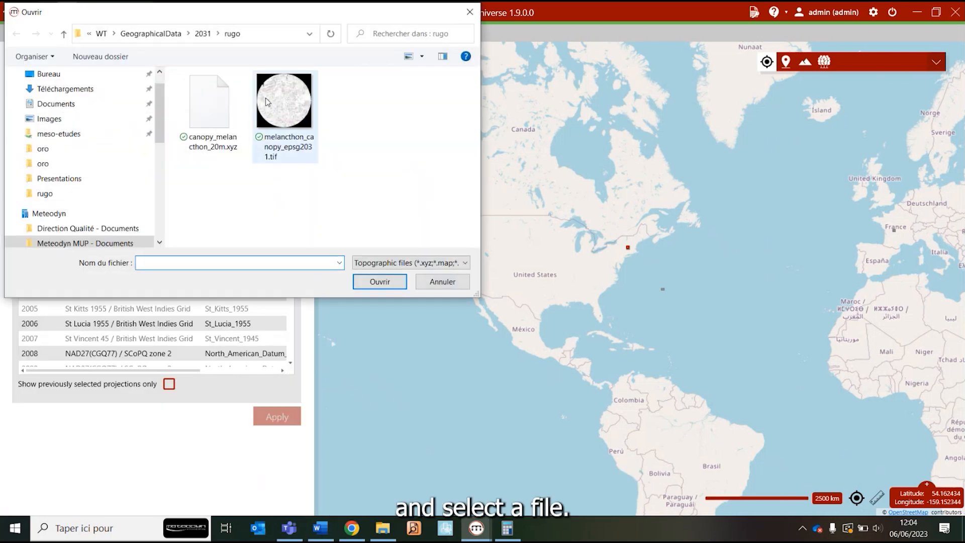
click(201, 33)
double_click(224, 94)
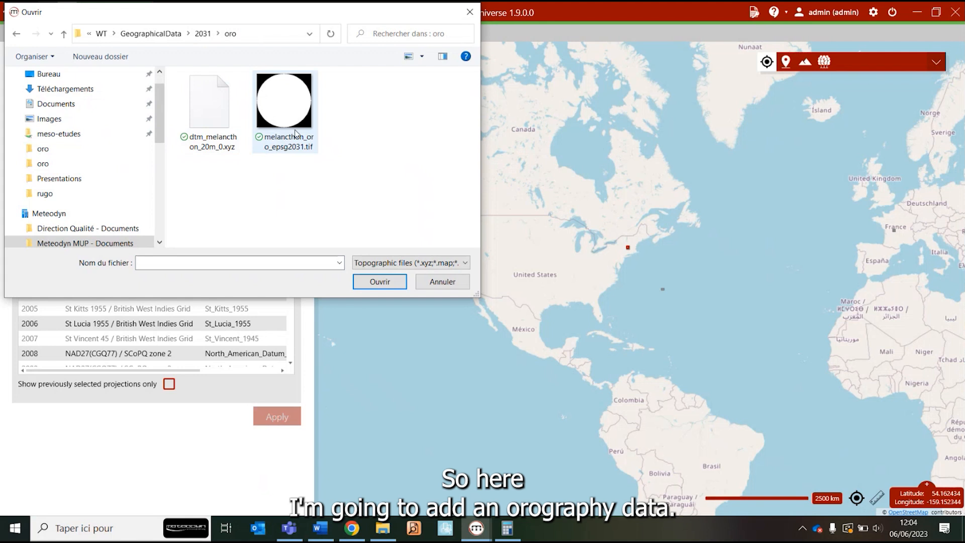
click(270, 116)
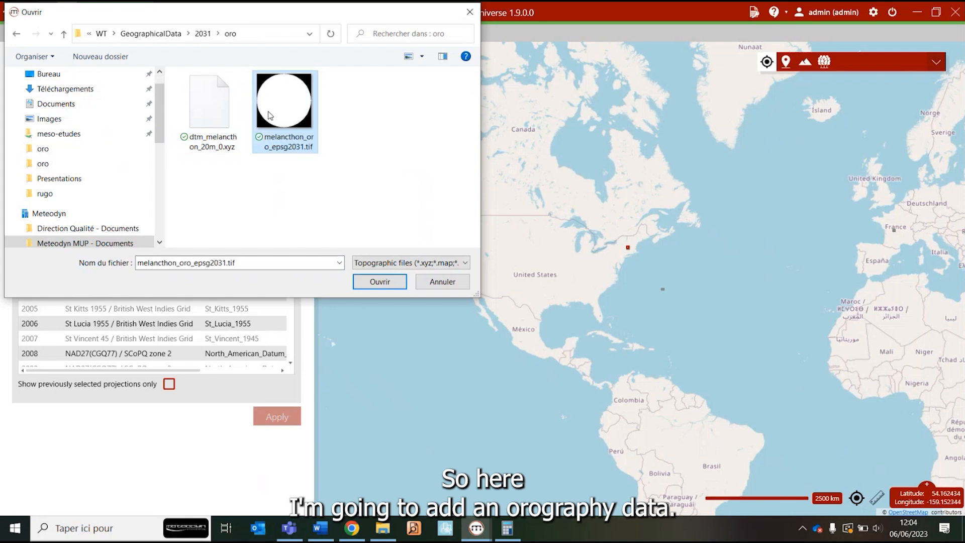
click(389, 291)
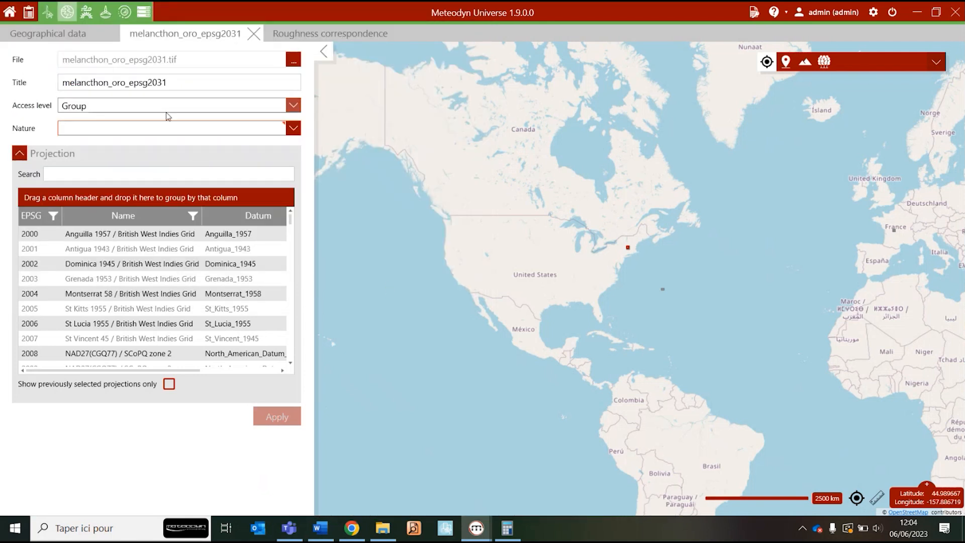
Set the data's nature to Orography, assign projection EPSG 2031, NAD27(CGQ77) / UTM zone 17N, and apply the entry
click(178, 79)
drag(178, 79, 61, 95)
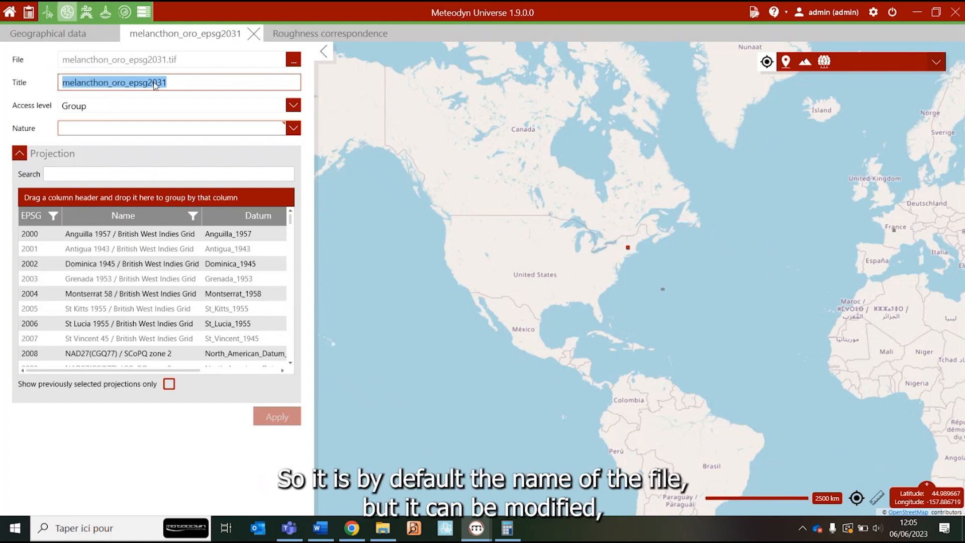
click(117, 128)
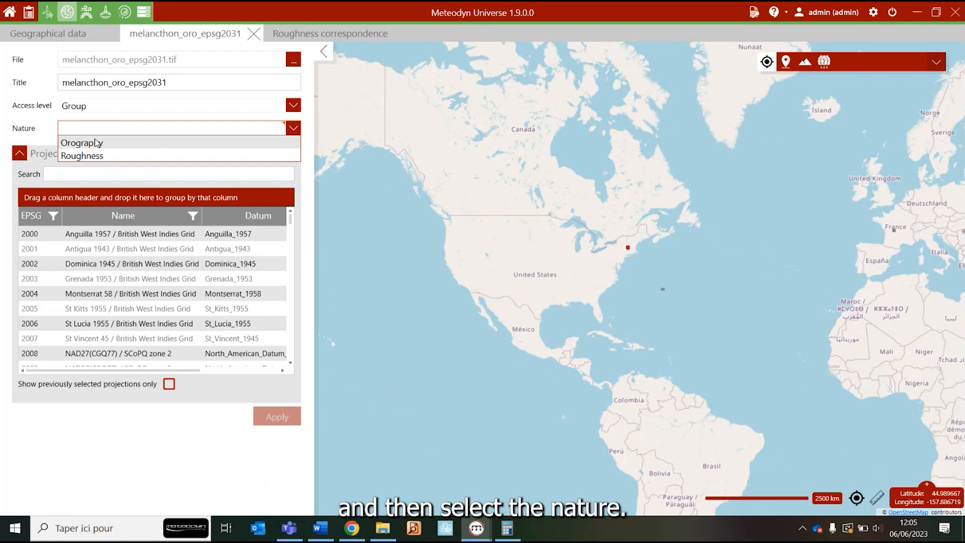
click(100, 145)
click(81, 172)
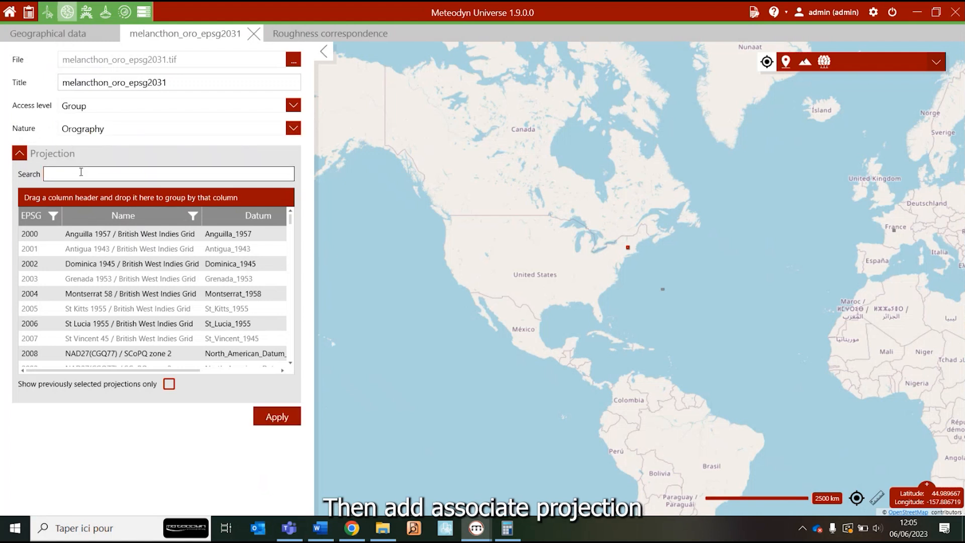
text(2031)
click(82, 233)
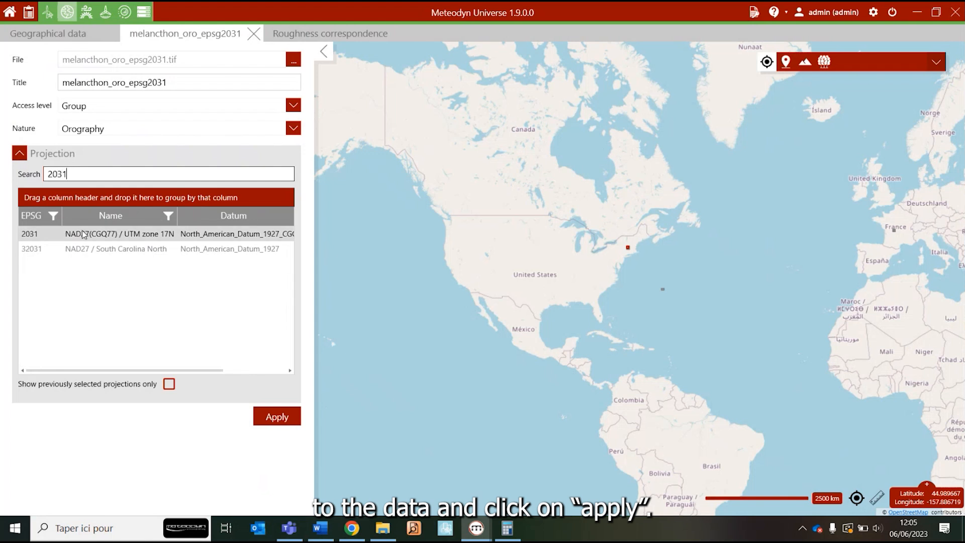
click(279, 414)
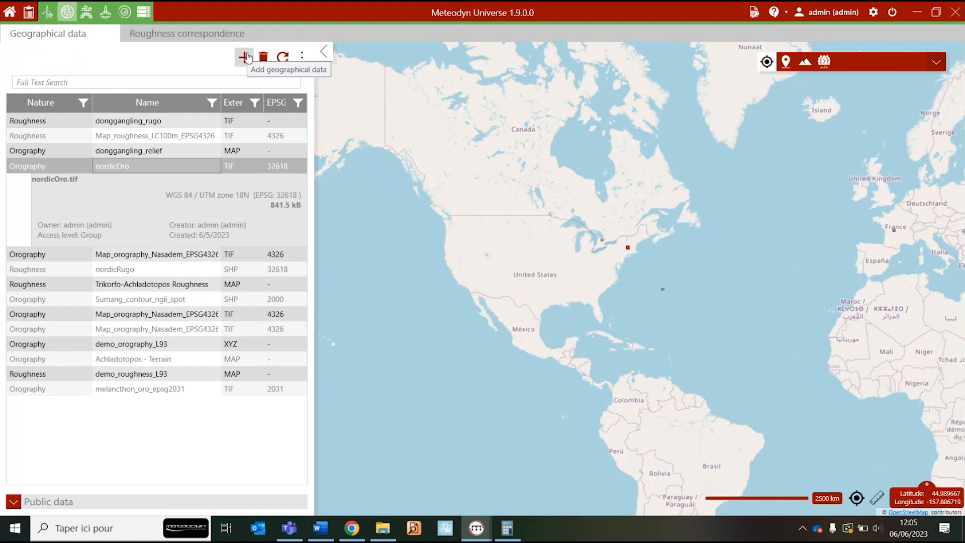
Start another geographical data entry using the file melancthon_canopy_epsg2031.tif from the 2031 rugo folder
click(247, 56)
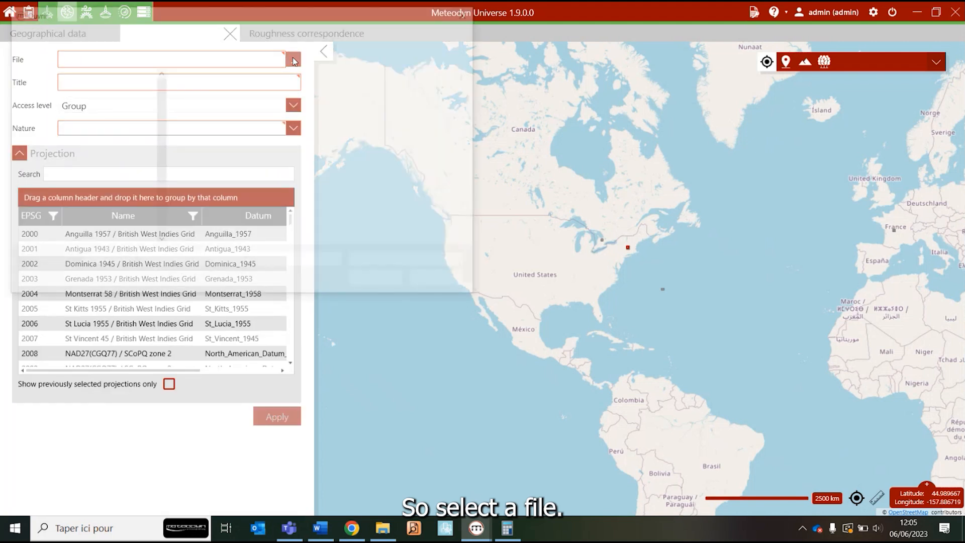
click(201, 34)
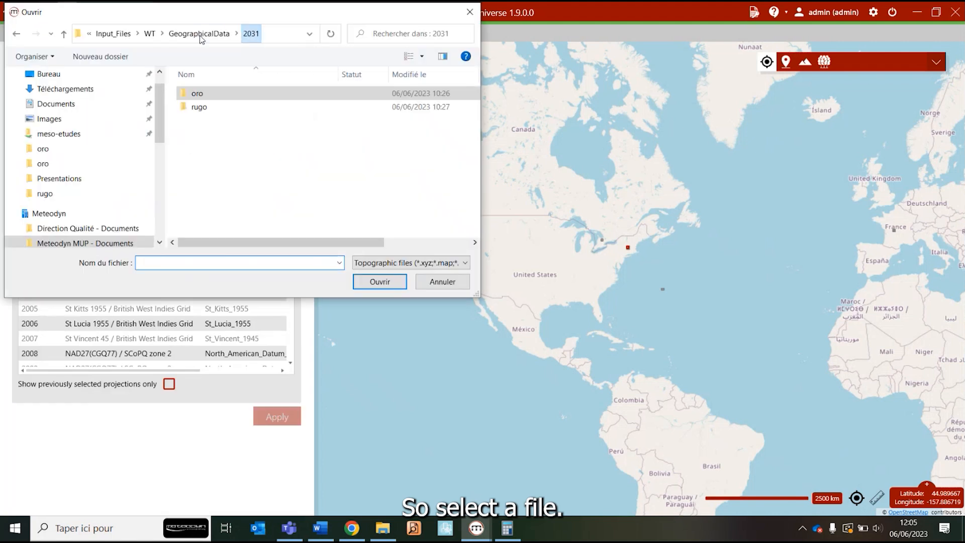
double_click(231, 108)
click(277, 121)
click(380, 283)
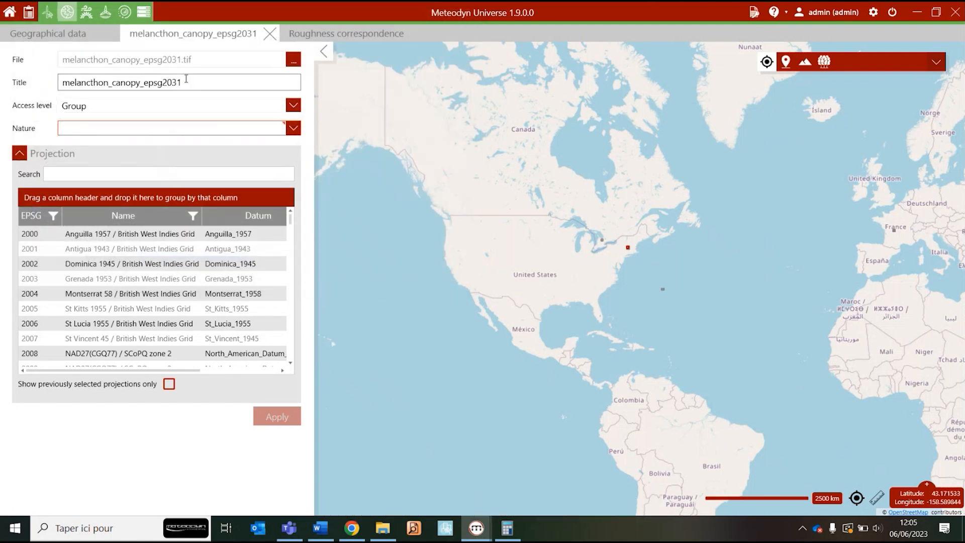
Set the canopy data's nature to Orography, assign projection EPSG 2031, NAD27(CGQ77) / UTM zone 17N, and apply the entry
click(151, 131)
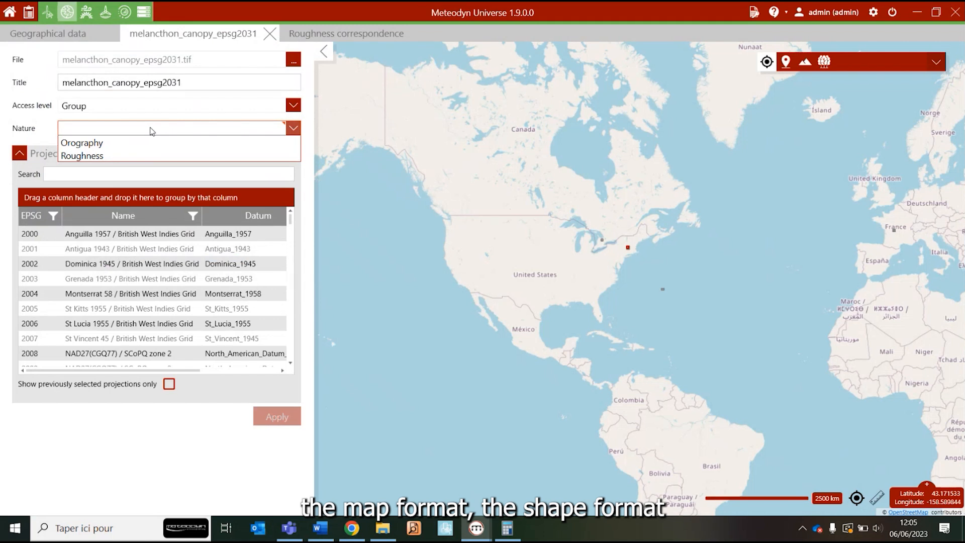
click(100, 144)
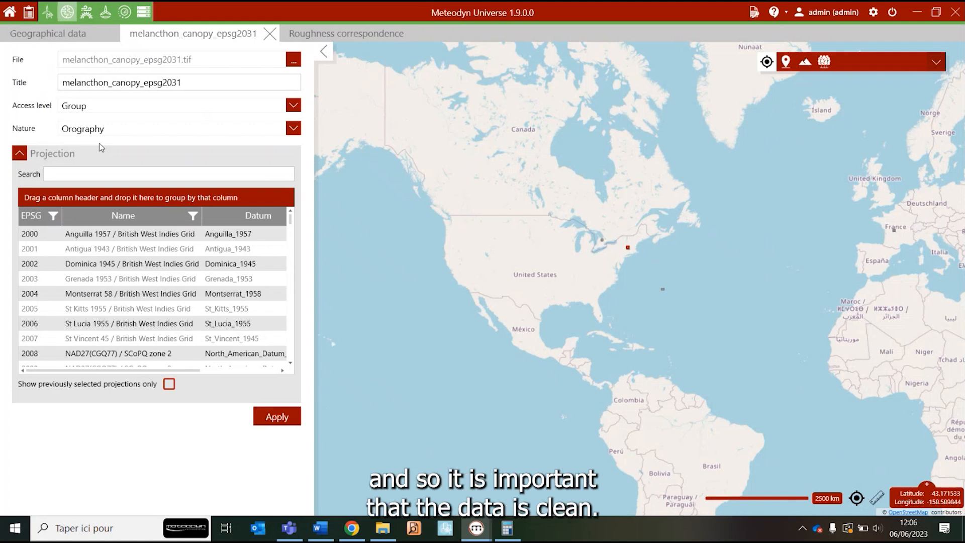
click(91, 177)
text(2031)
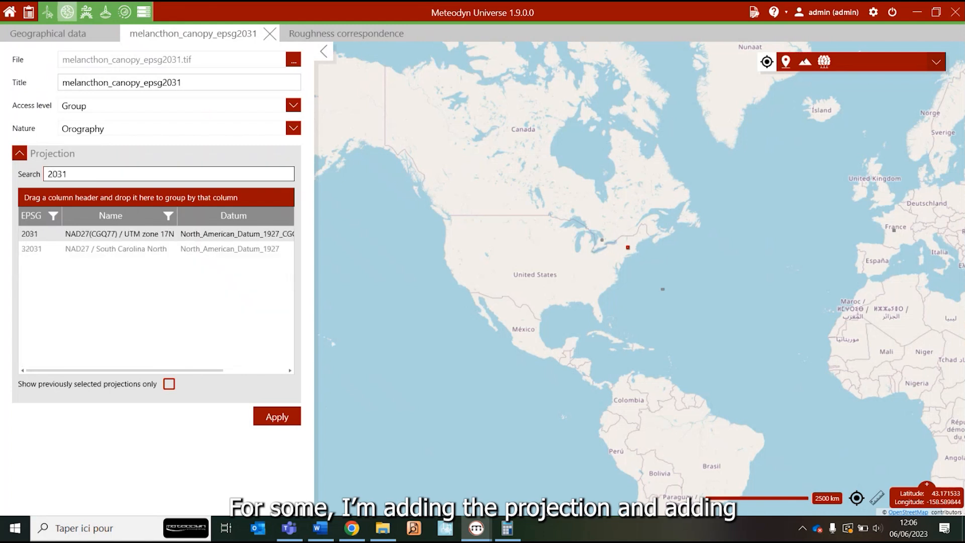
click(107, 234)
click(270, 415)
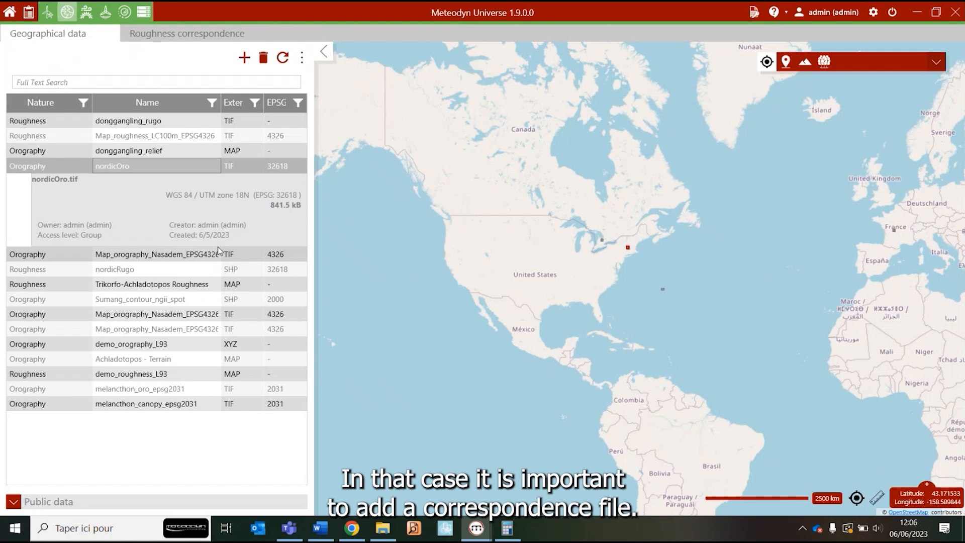
Start a new roughness correspondence file named tutorial and retrieve its colors from the donggangling_rugo roughness data
click(173, 35)
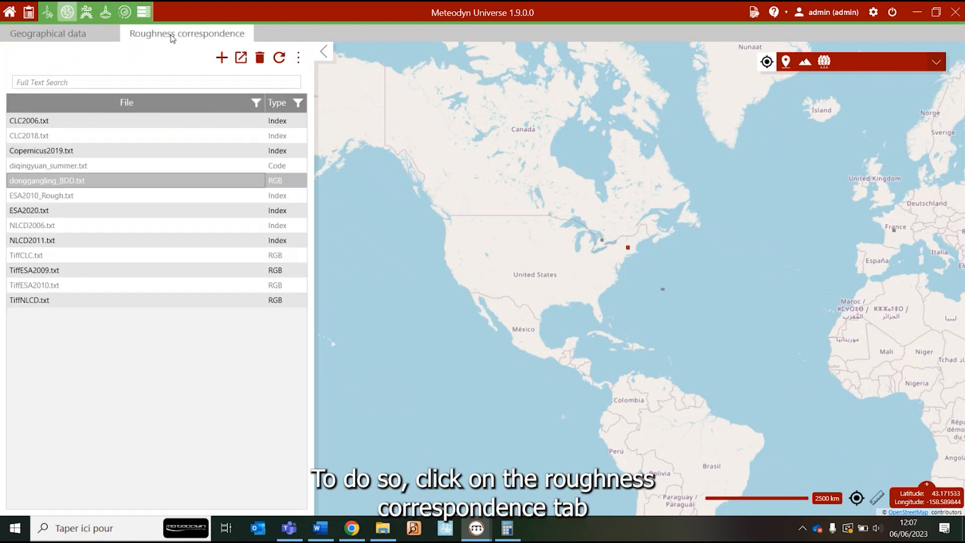
click(220, 57)
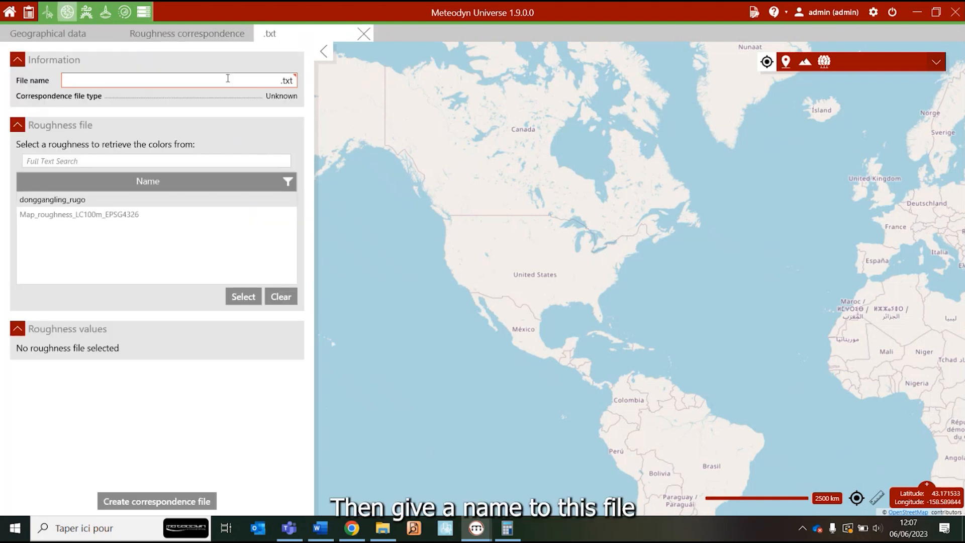
text(tut)
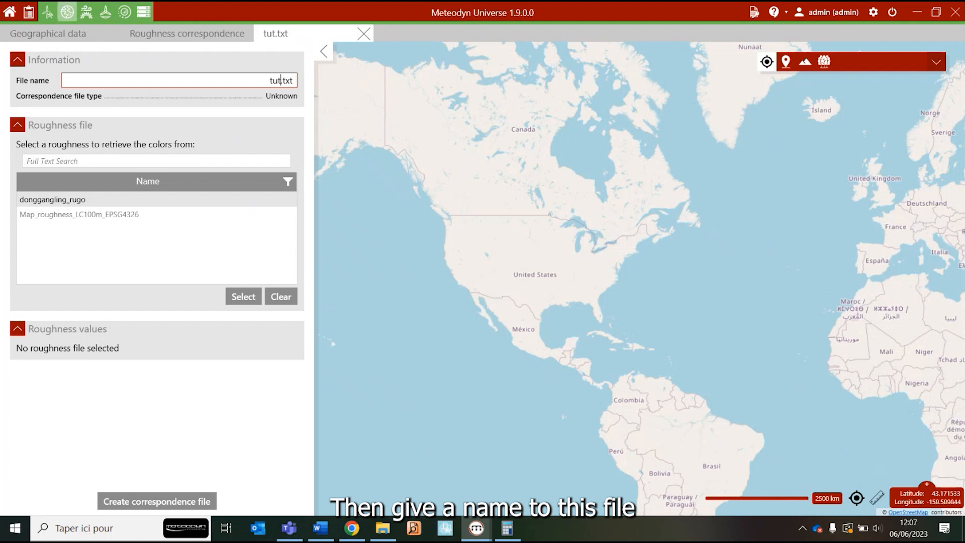
text(or)
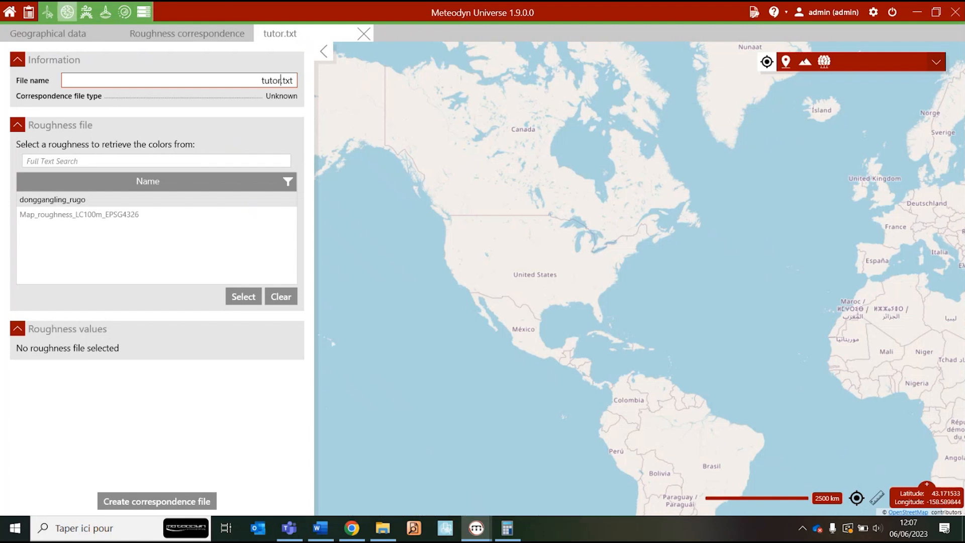
text(ial)
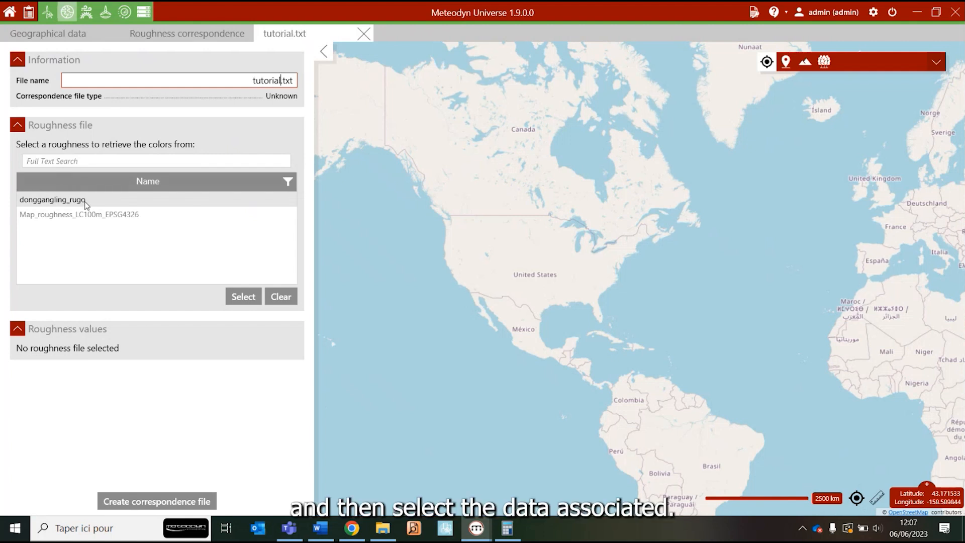
click(87, 201)
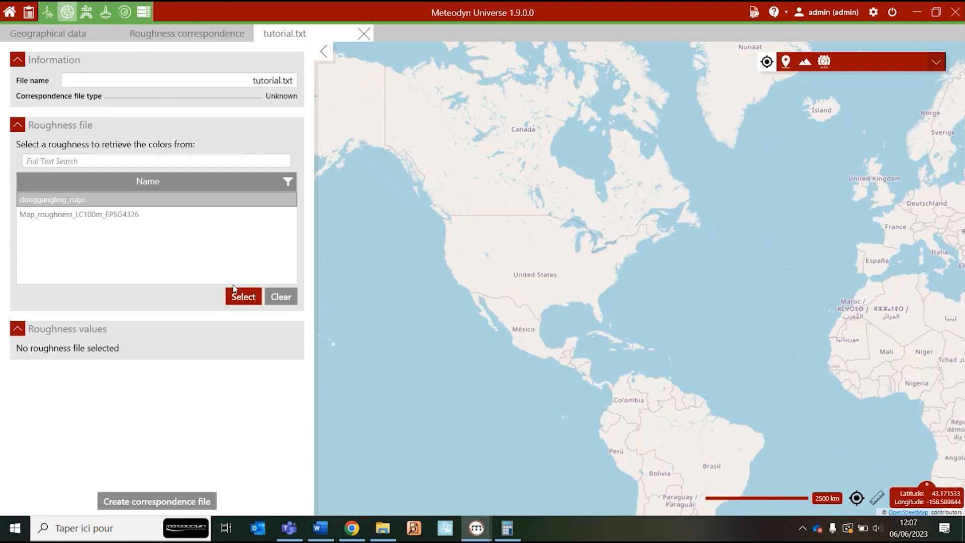
click(242, 298)
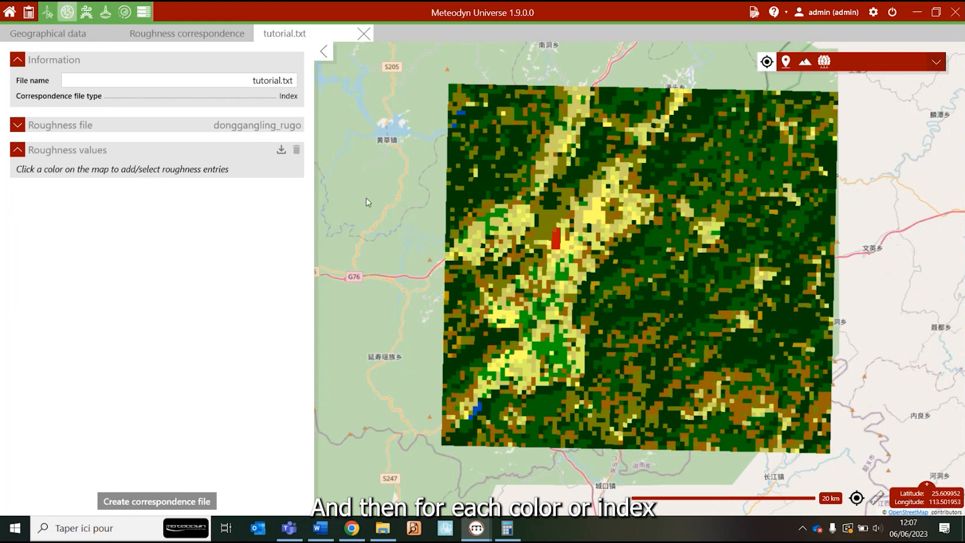
Add the dark green color with index 70, set its roughness to 0.6, and import all the map's colors as entries
click(481, 182)
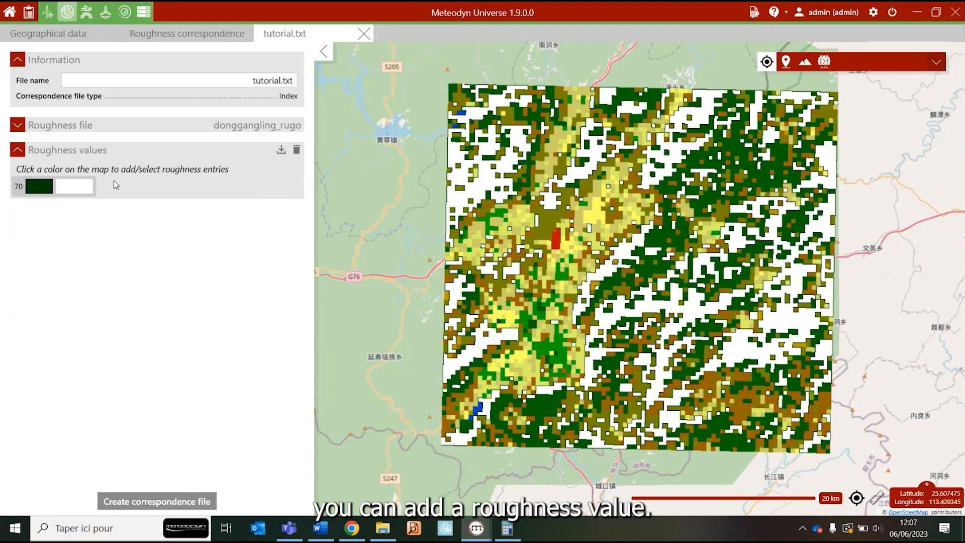
click(282, 150)
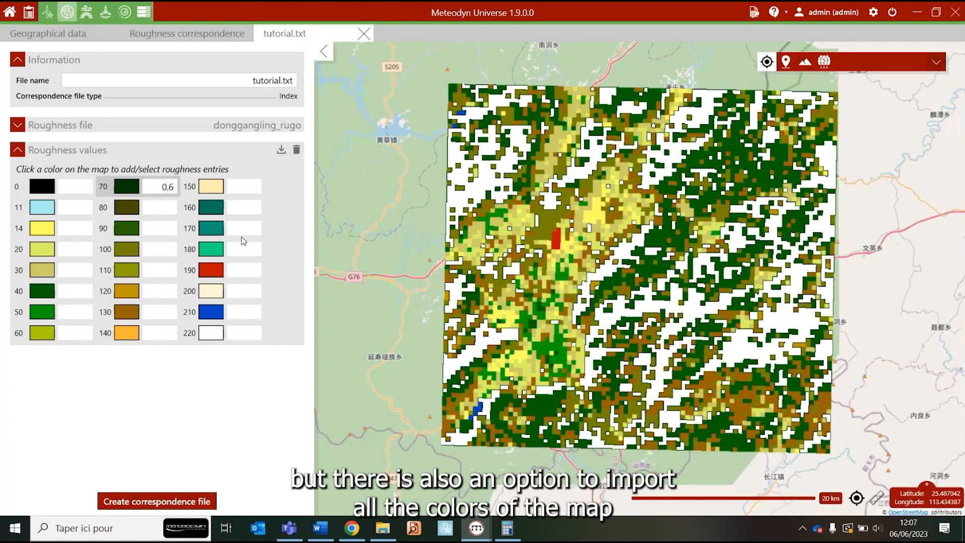
Set the roughness of color index 0 to 0, index 11 to 0.003, index 14 to 0.006 and index 20 to 0.1
click(79, 186)
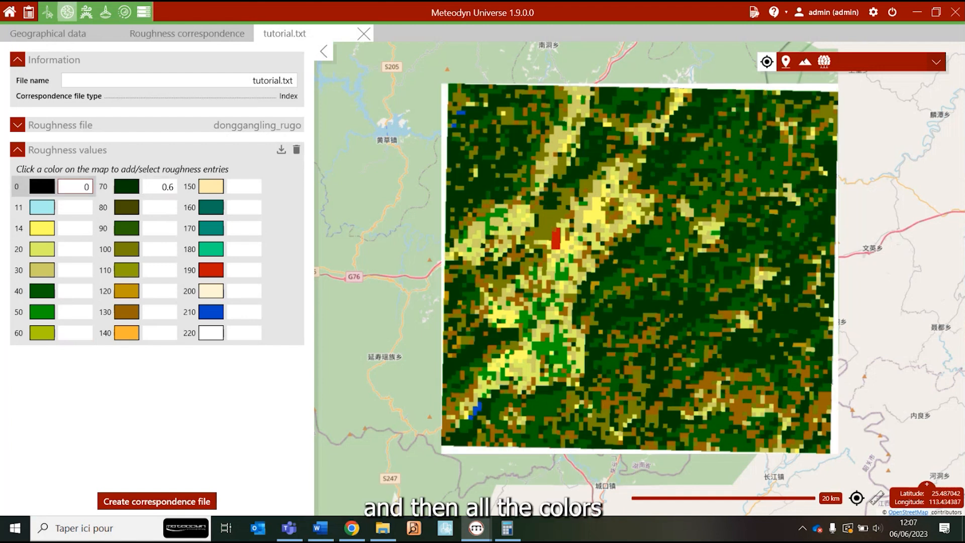
click(74, 210)
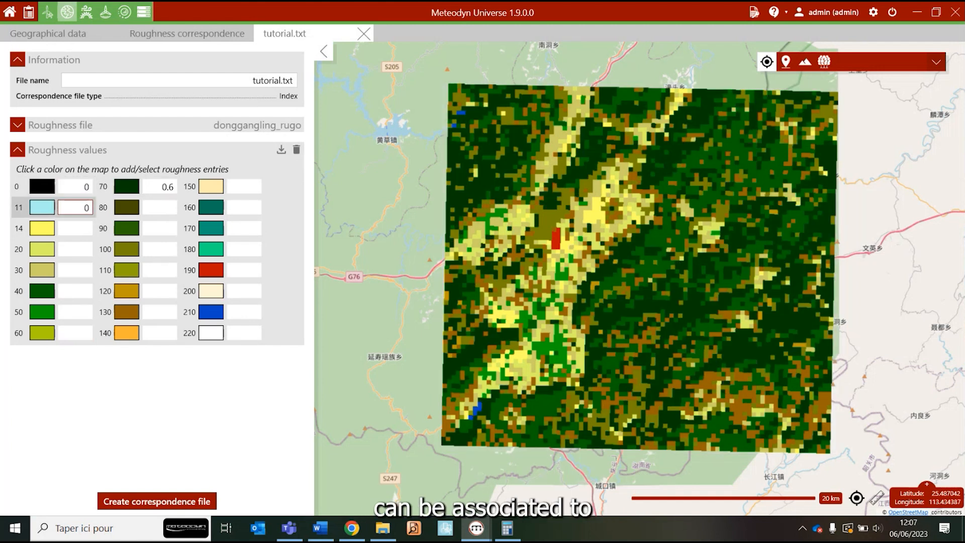
text(0.003)
key(Tab)
text(0.006)
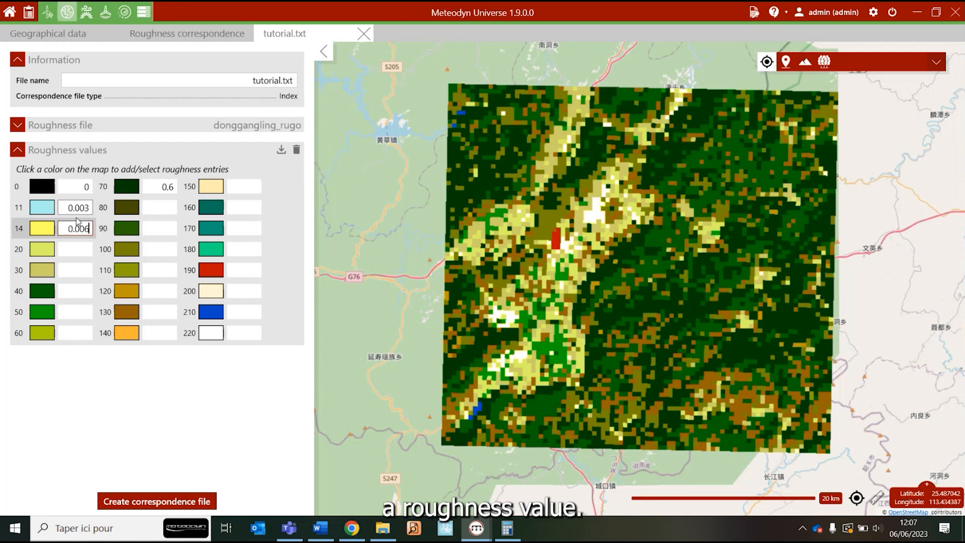
click(84, 250)
text(0.1)
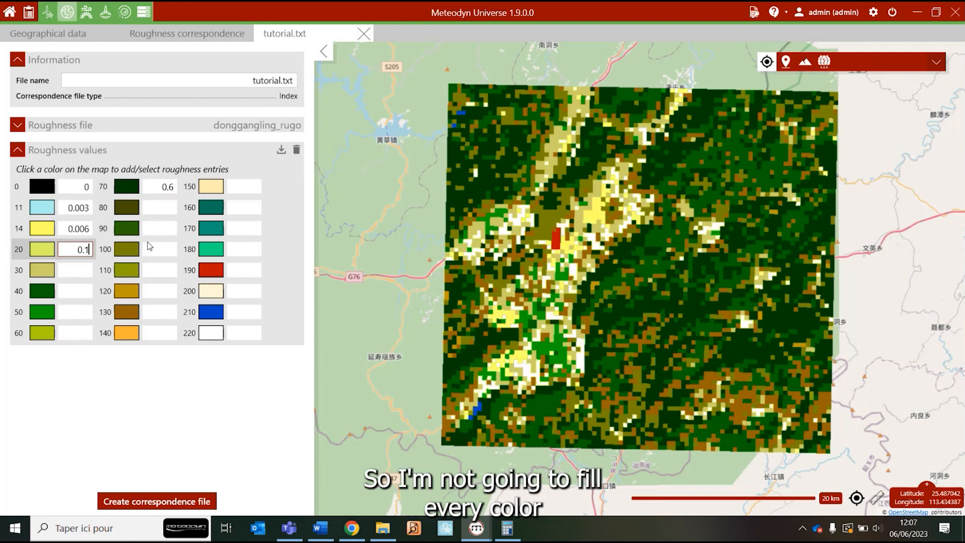
Open the existing donggangling_BDD.txt correspondence file for editing and review its roughness values
click(145, 36)
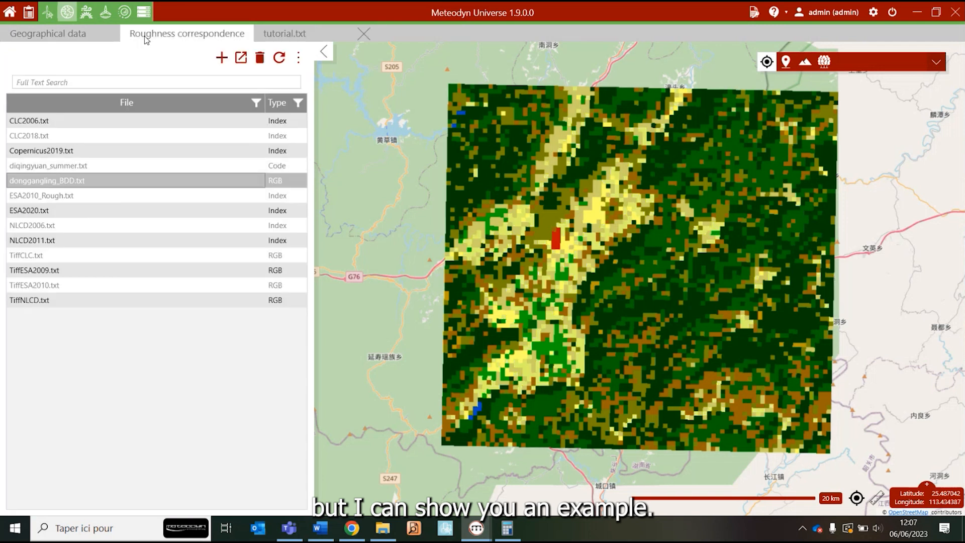
click(241, 57)
scroll(201, 349, down, 2)
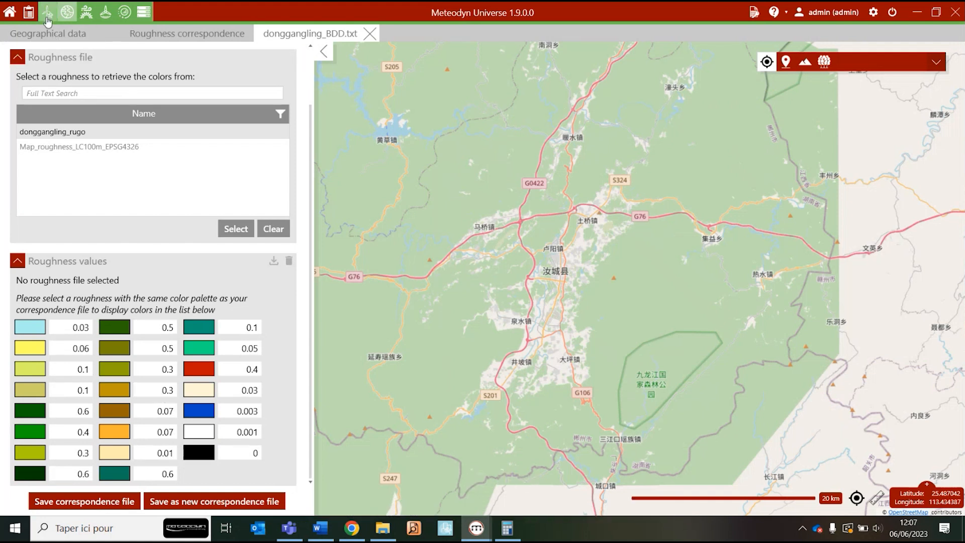
For new orography in the Tutorial site, show only data available in the defined radius and select Map_orography_Nasadem_EPSG4326_2
click(70, 33)
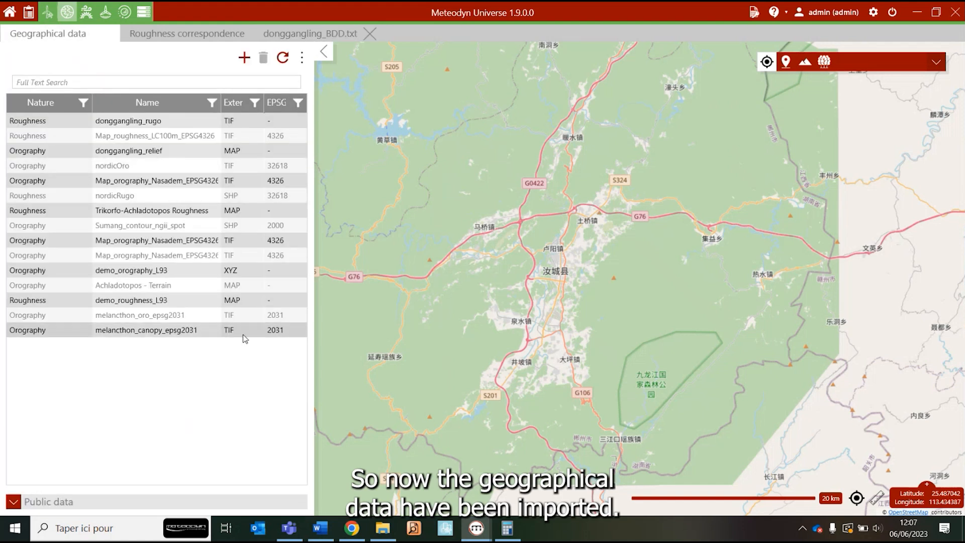
click(47, 19)
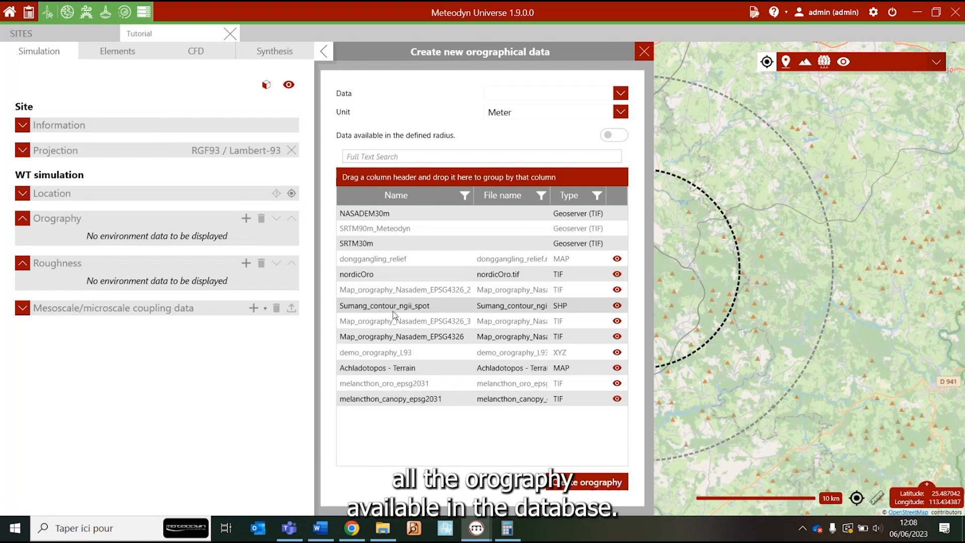
click(615, 137)
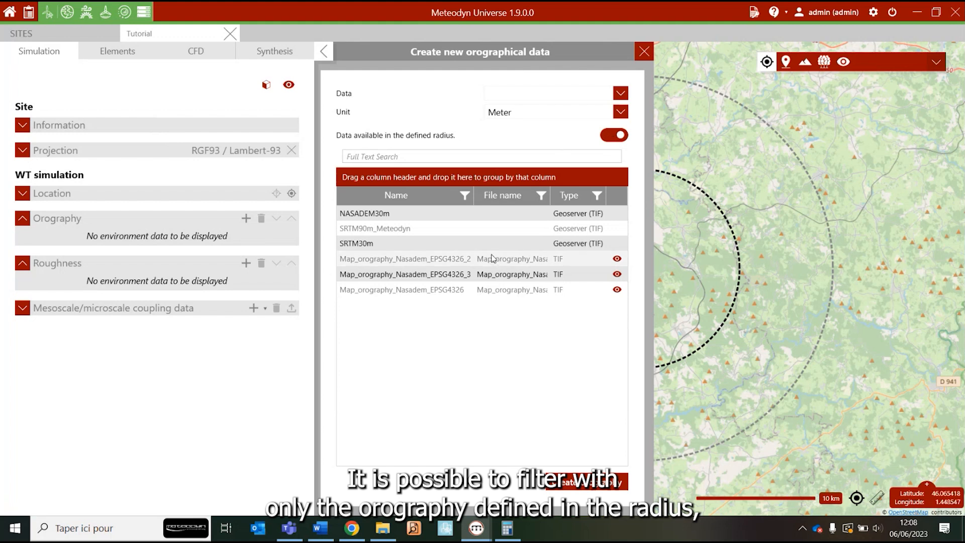
click(403, 260)
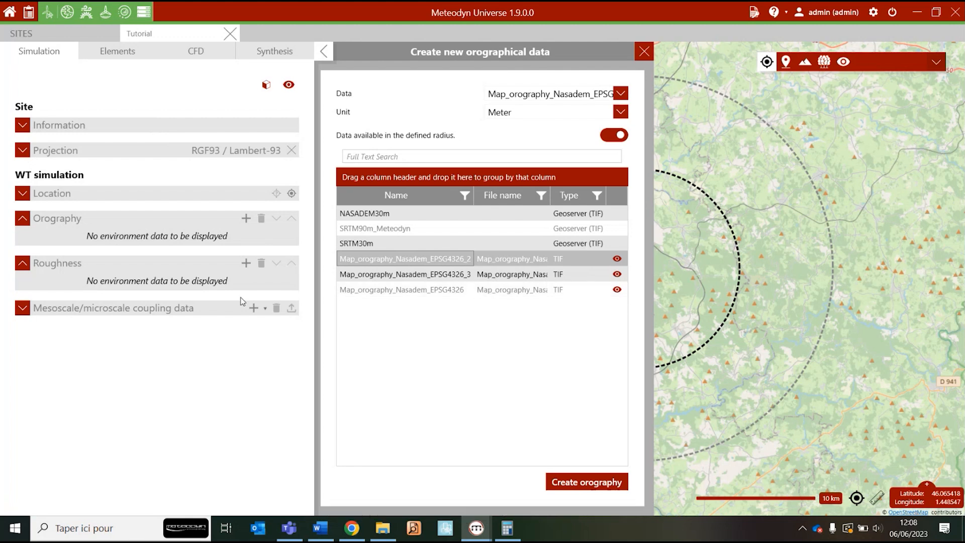
Start new roughness data for the Tutorial site with the forest density set to Normal
click(246, 263)
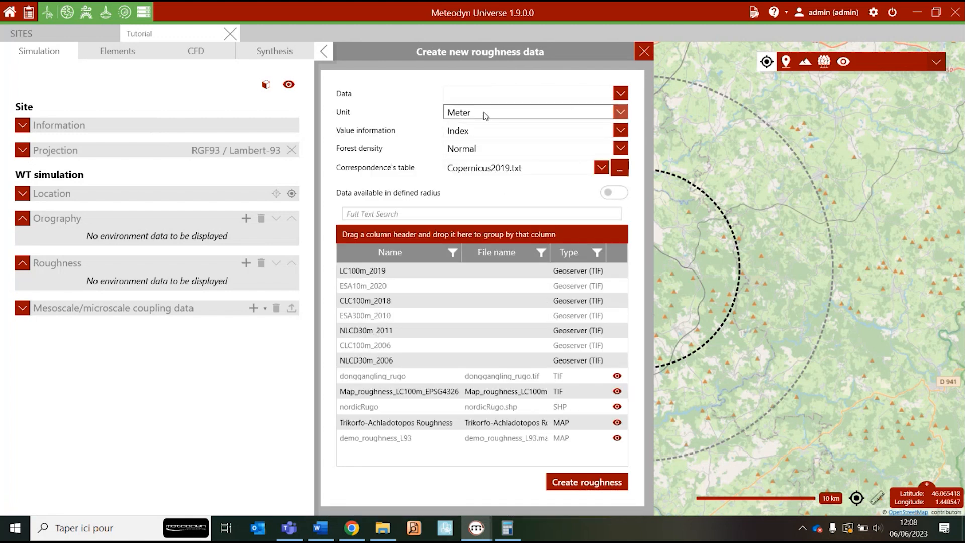
click(505, 148)
click(489, 180)
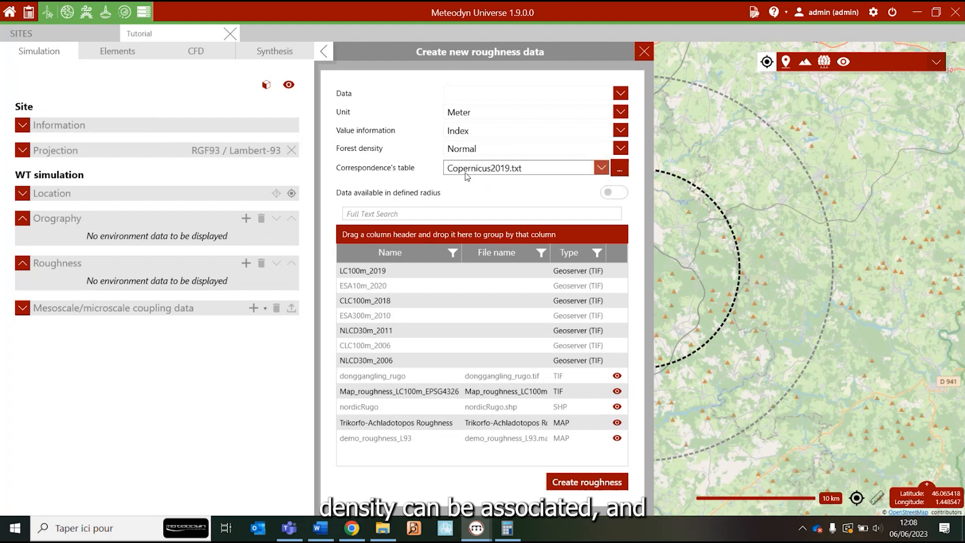
Try RGB as the roughness value information and choose Copernicus2019.txt as the correspondence table
click(462, 132)
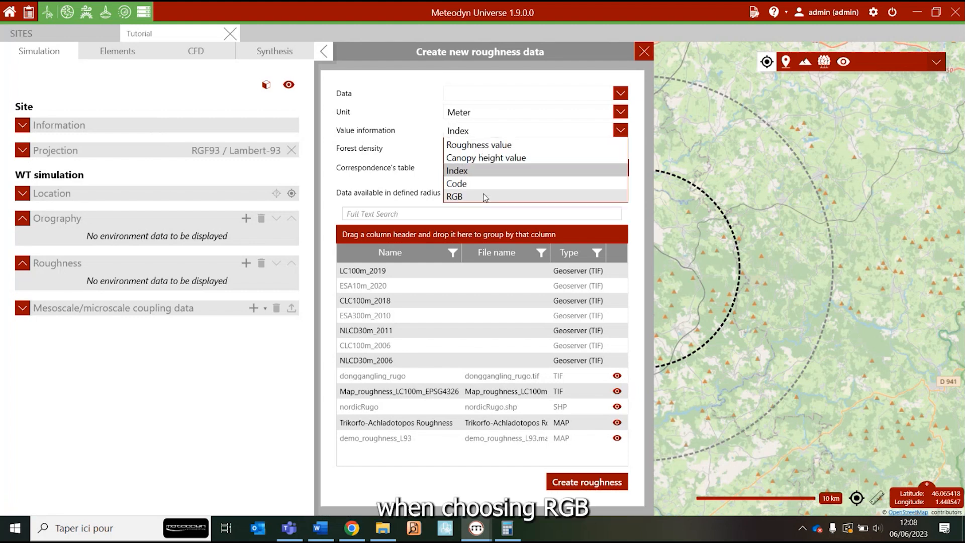
click(455, 196)
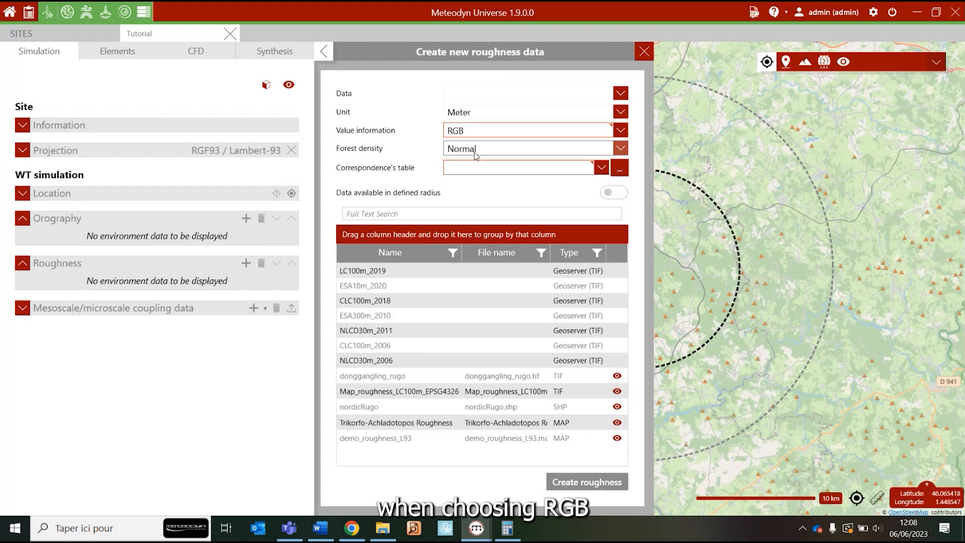
click(478, 167)
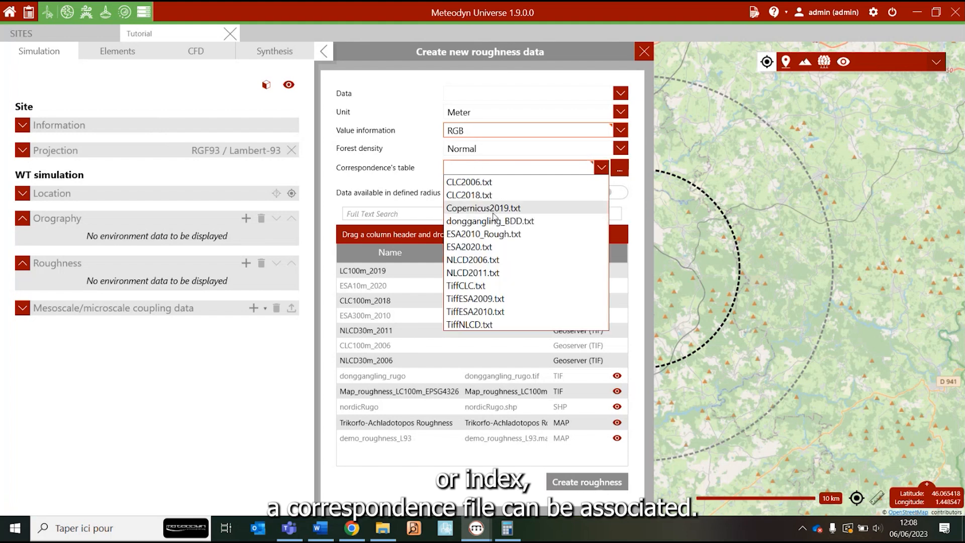
click(493, 209)
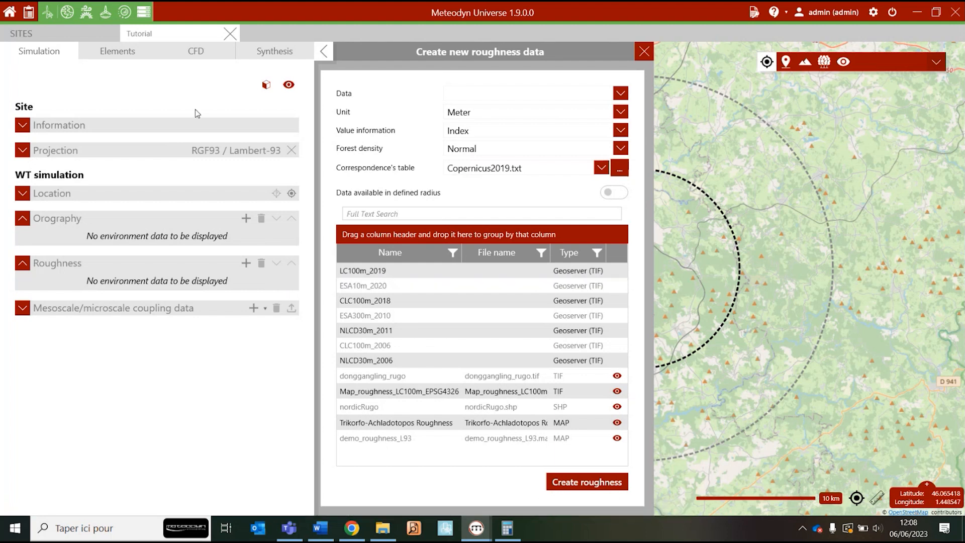
Switch to Chrome and look through the Geographical Data user manual up to the section on the geographical data management tool
click(351, 528)
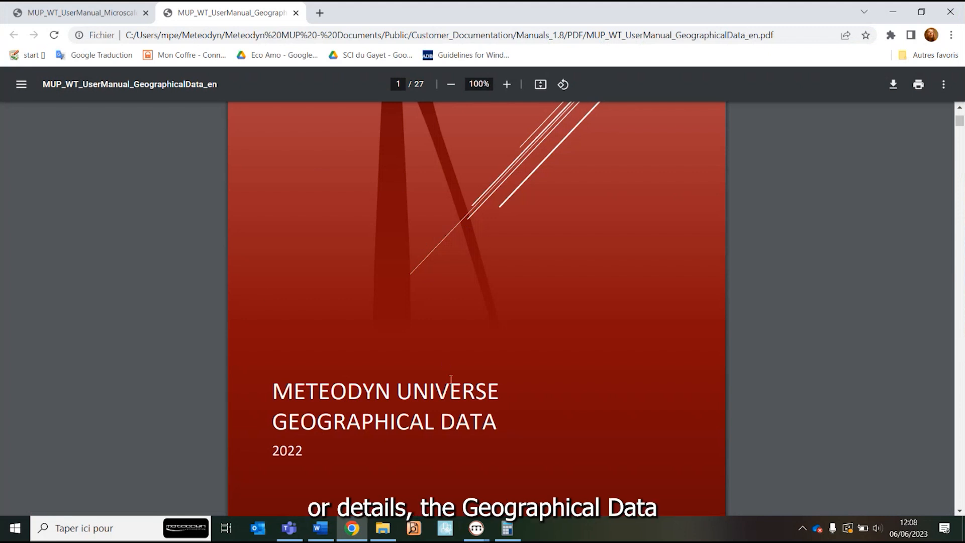
scroll(451, 379, down, 12)
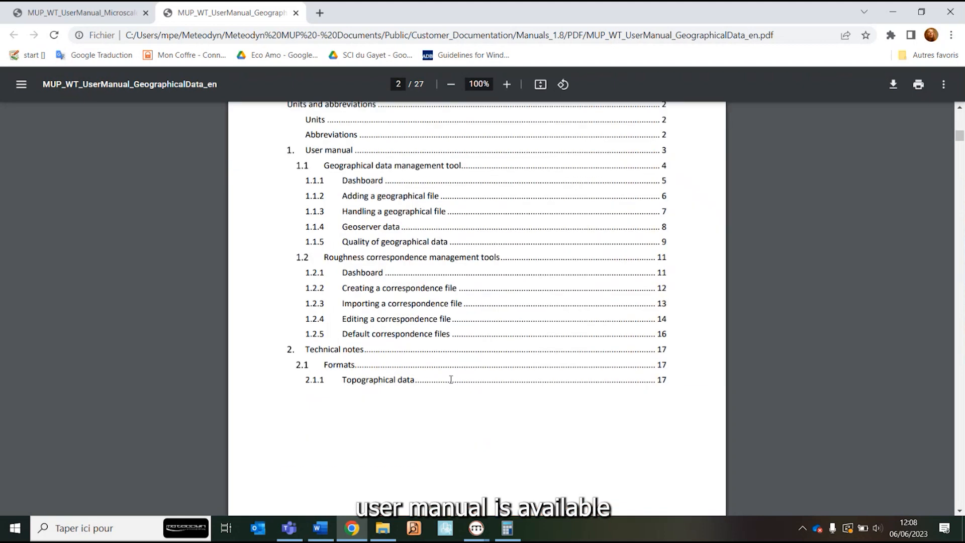
scroll(451, 379, down, 20)
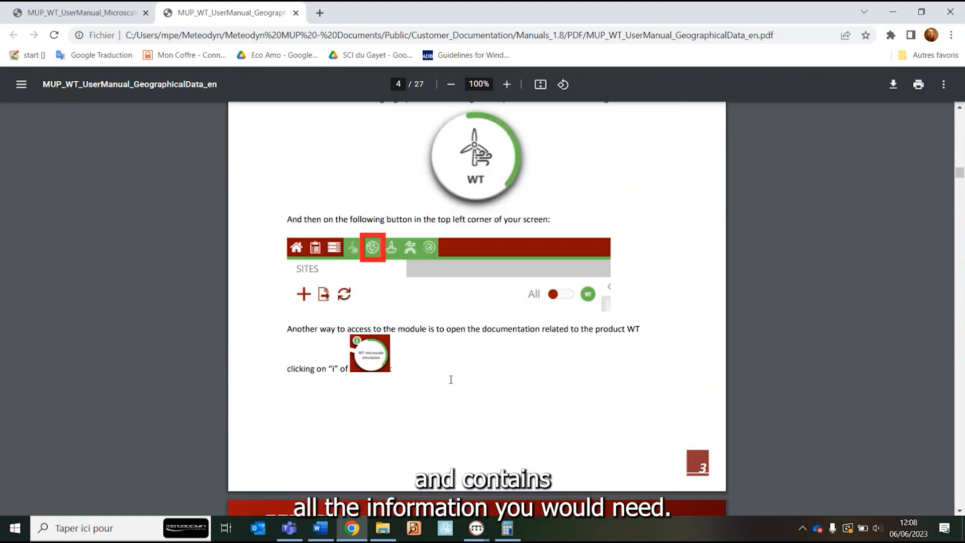
scroll(451, 379, down, 10)
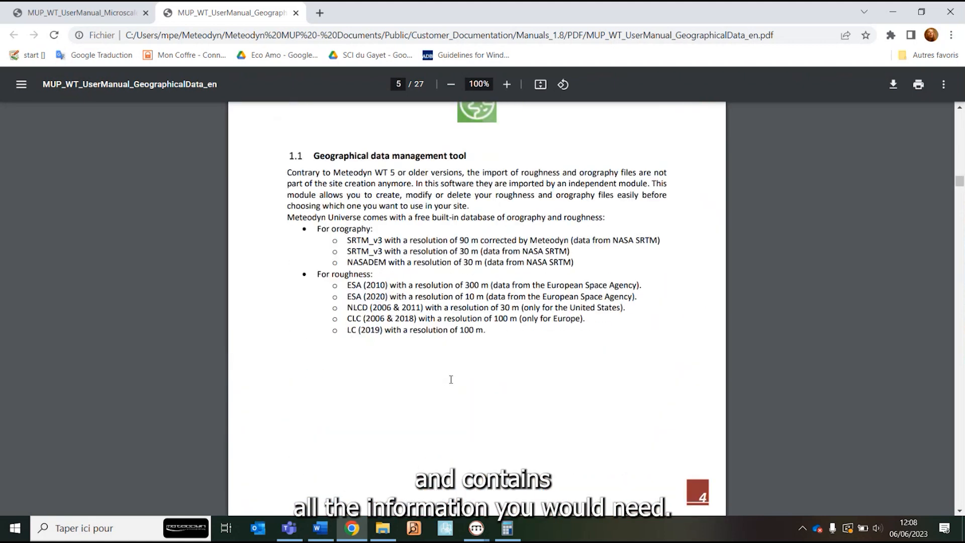